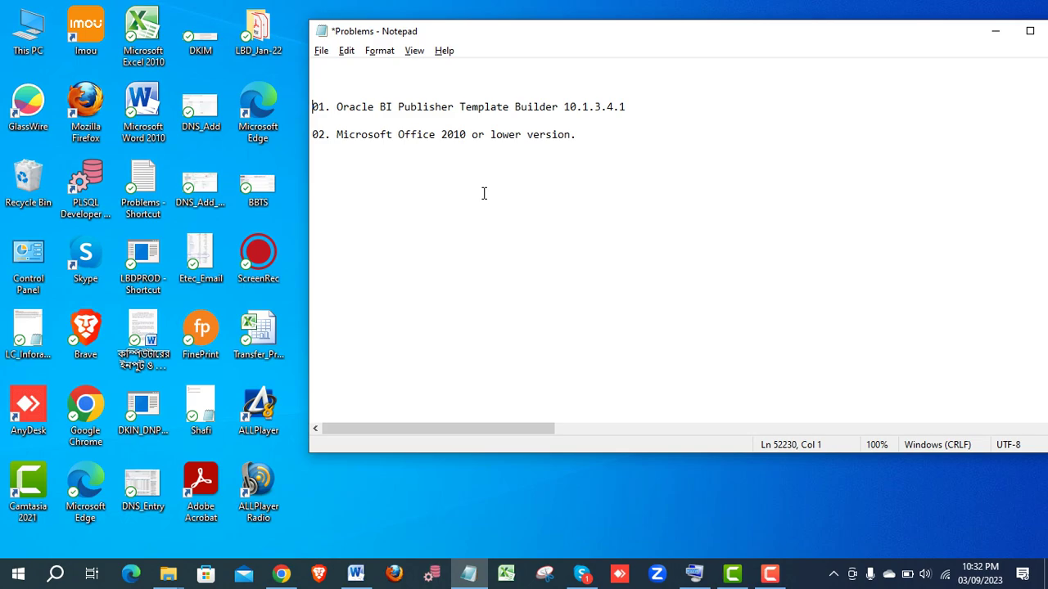
Bring up the XML folder, select the bip_desktop (1) archive, then return to the BI Publisher search results.
{"action": "left_click", "coordinate": [172, 578]}
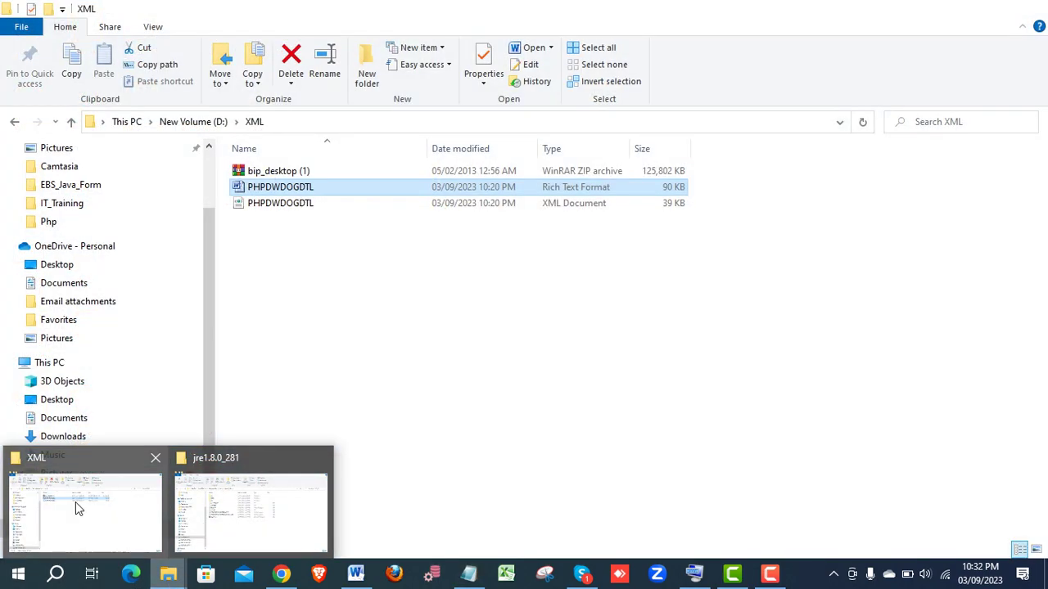
{"action": "left_click", "coordinate": [75, 501]}
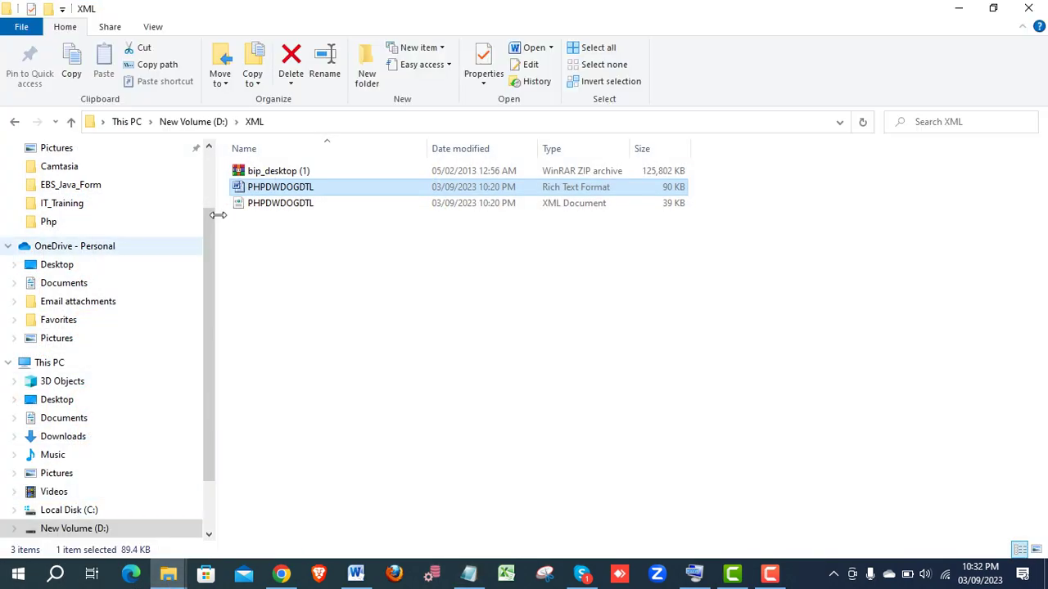
{"action": "left_click", "coordinate": [255, 173]}
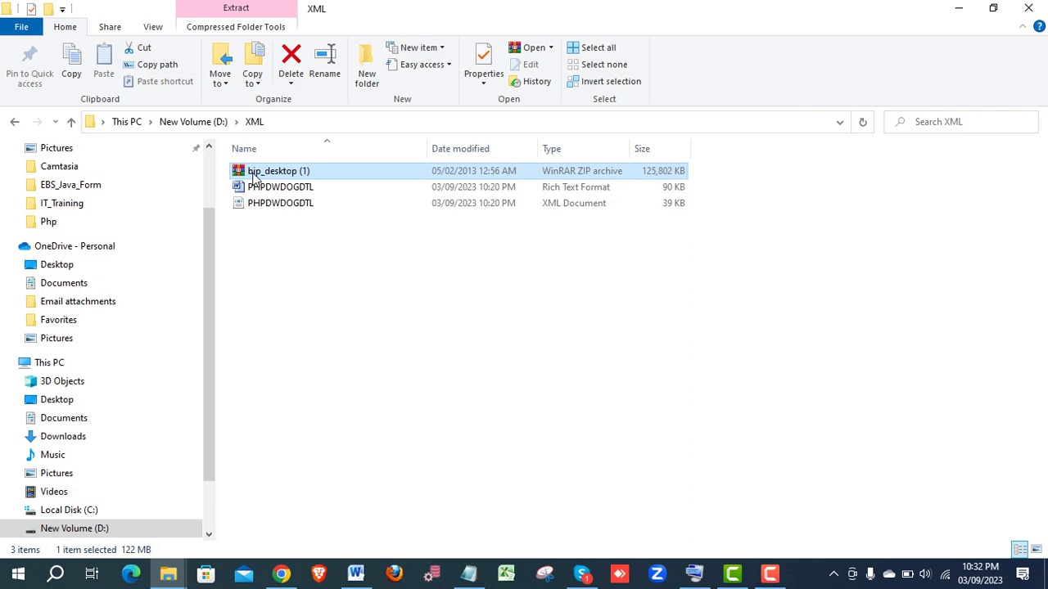
{"action": "left_click", "coordinate": [287, 577]}
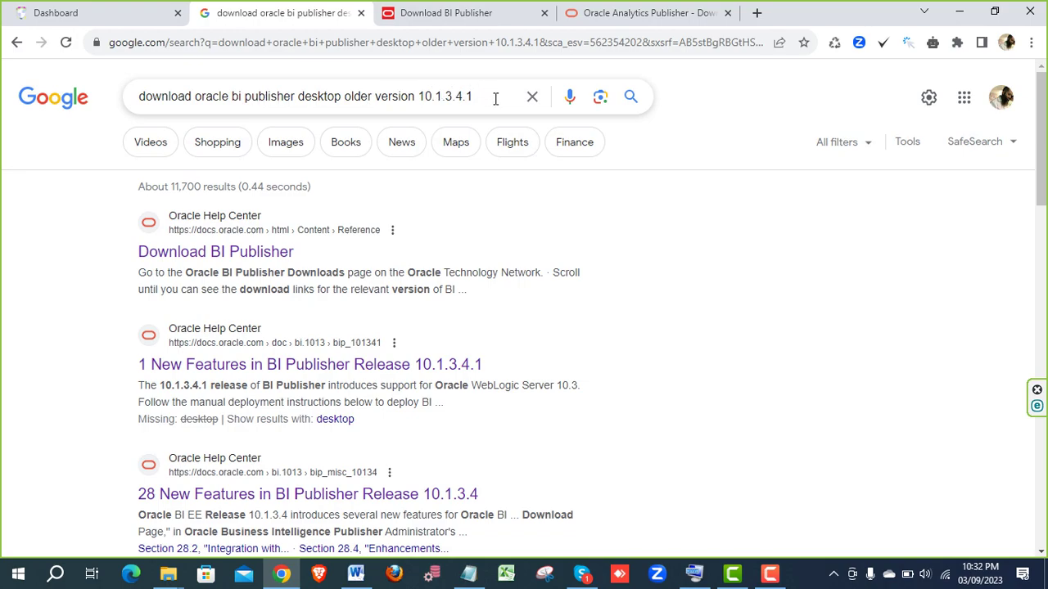
Review Oracle's downloads list showing BI Publisher Desktop 10.1.3.4.2 for Windows, then minimize Chrome.
{"action": "left_click", "coordinate": [461, 13]}
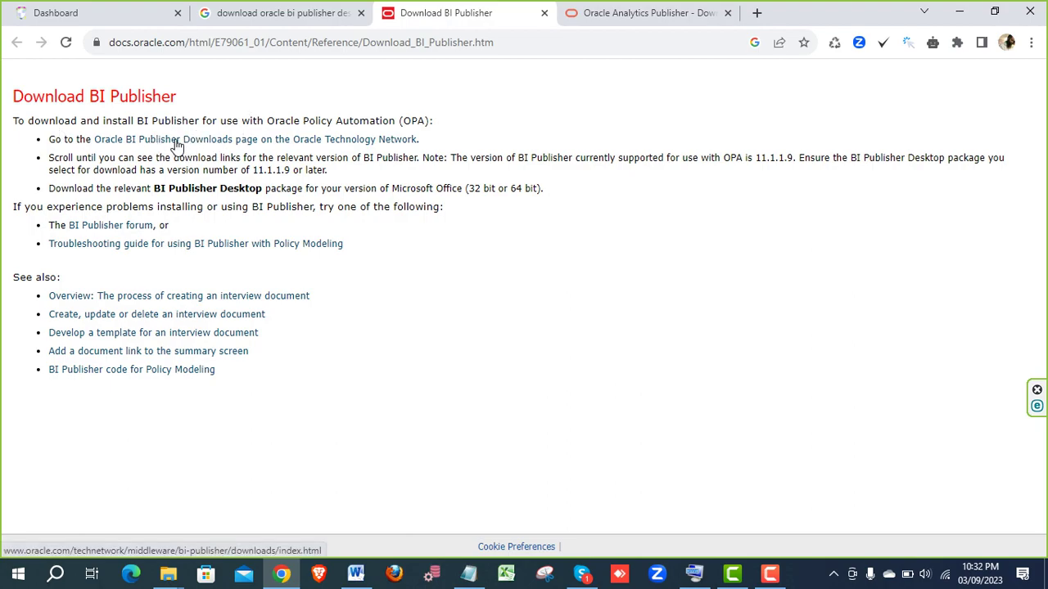
{"action": "left_click", "coordinate": [644, 13]}
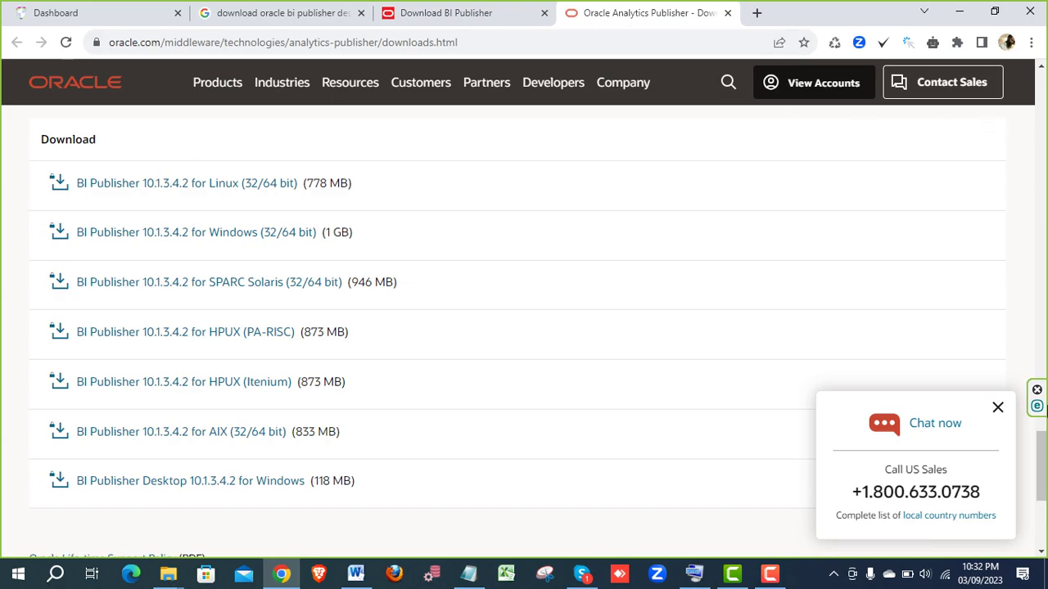
{"action": "left_click_drag", "start_coordinate": [1043, 483], "coordinate": [1043, 506]}
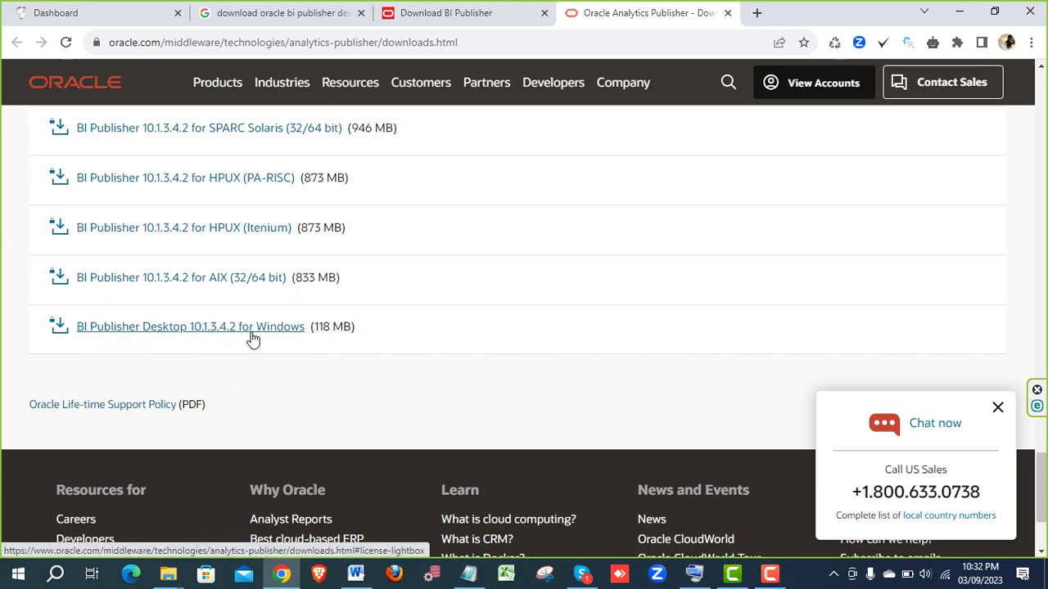
{"action": "left_click", "coordinate": [964, 11]}
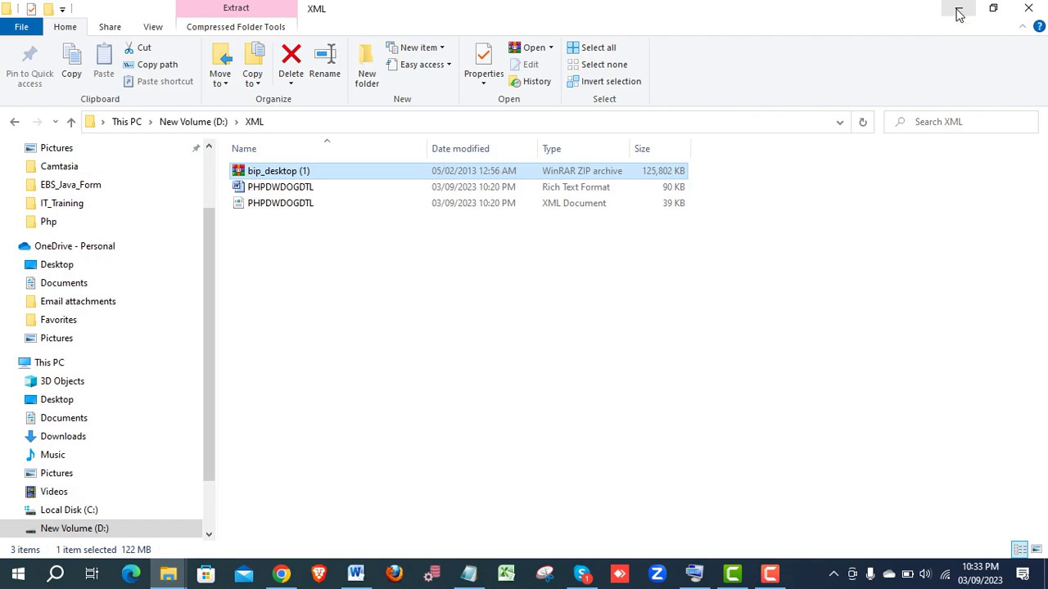
Restore the XML folder window and close the blank Word document.
{"action": "left_click", "coordinate": [959, 14]}
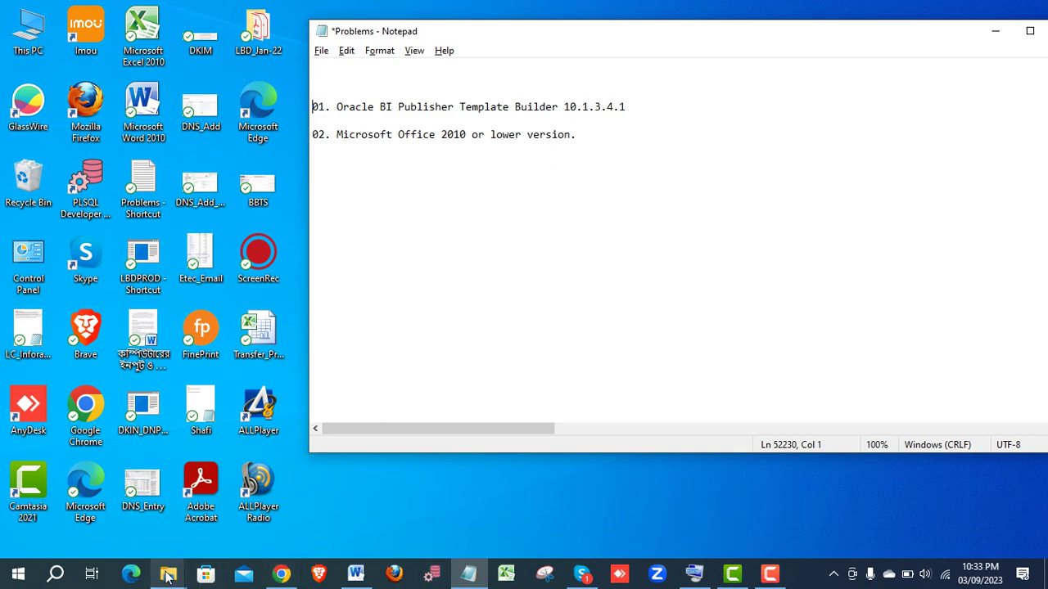
{"action": "mouse_move", "coordinate": [170, 577]}
{"action": "left_click", "coordinate": [102, 542]}
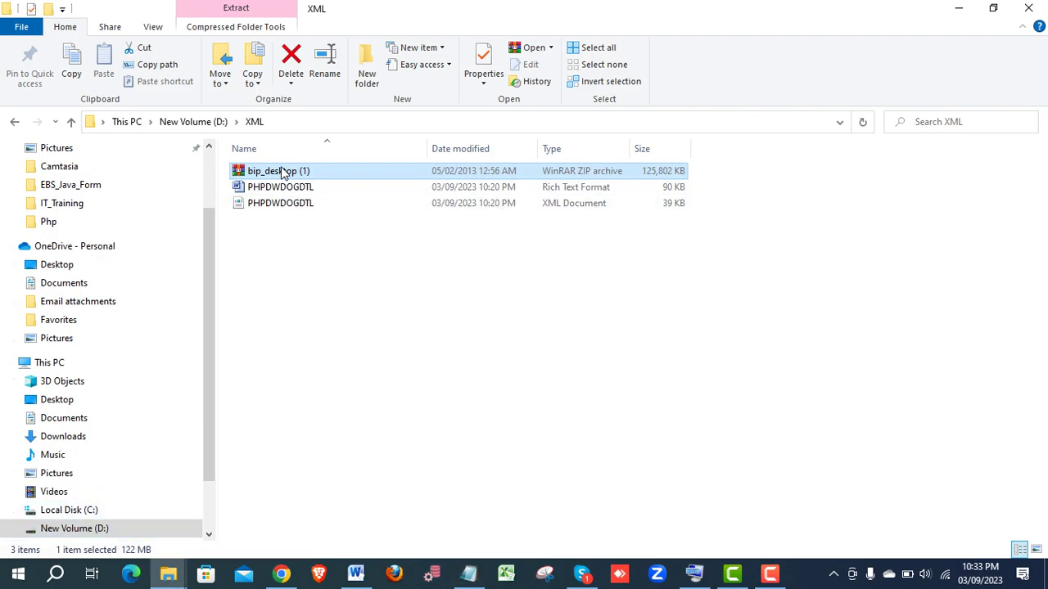
{"action": "left_click", "coordinate": [357, 578]}
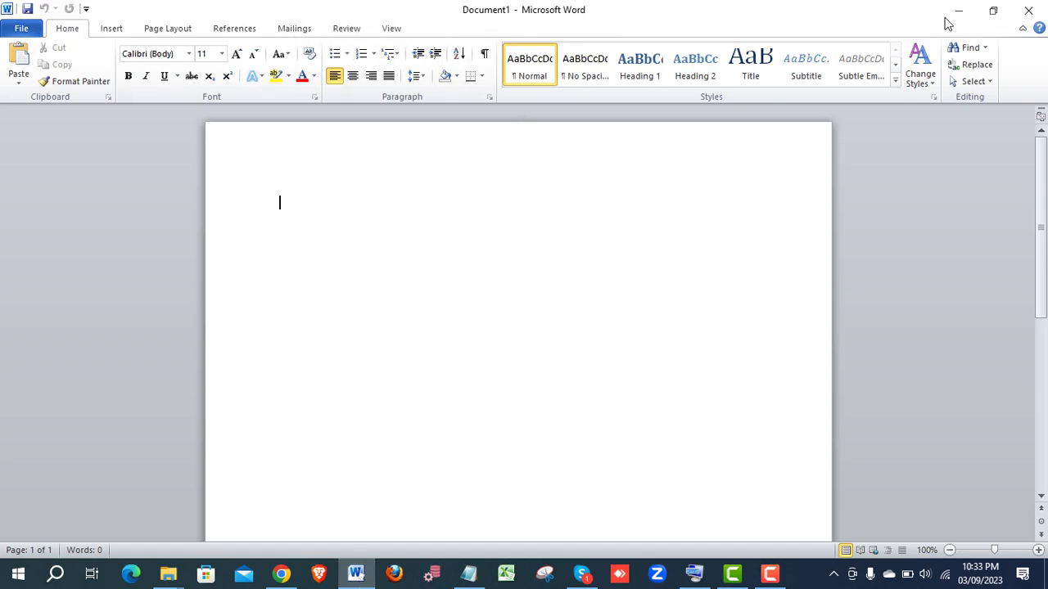
{"action": "left_click", "coordinate": [1028, 13]}
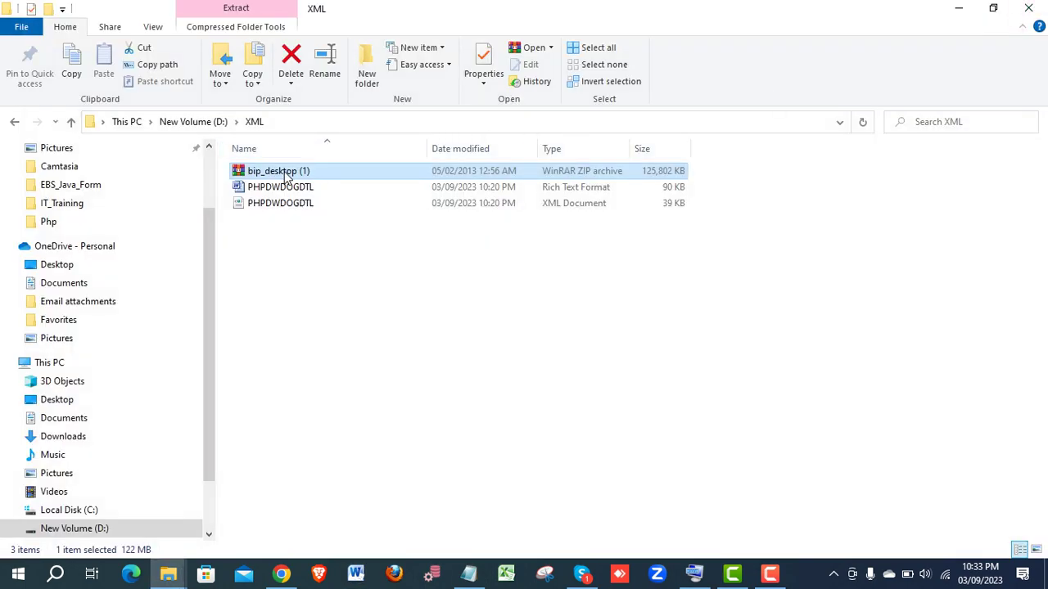
Open bip_desktop (1).zip in WinRAR and launch BIPublisherDesktop.exe from its BIP_DESKTOP folder.
{"action": "double_click", "coordinate": [287, 174]}
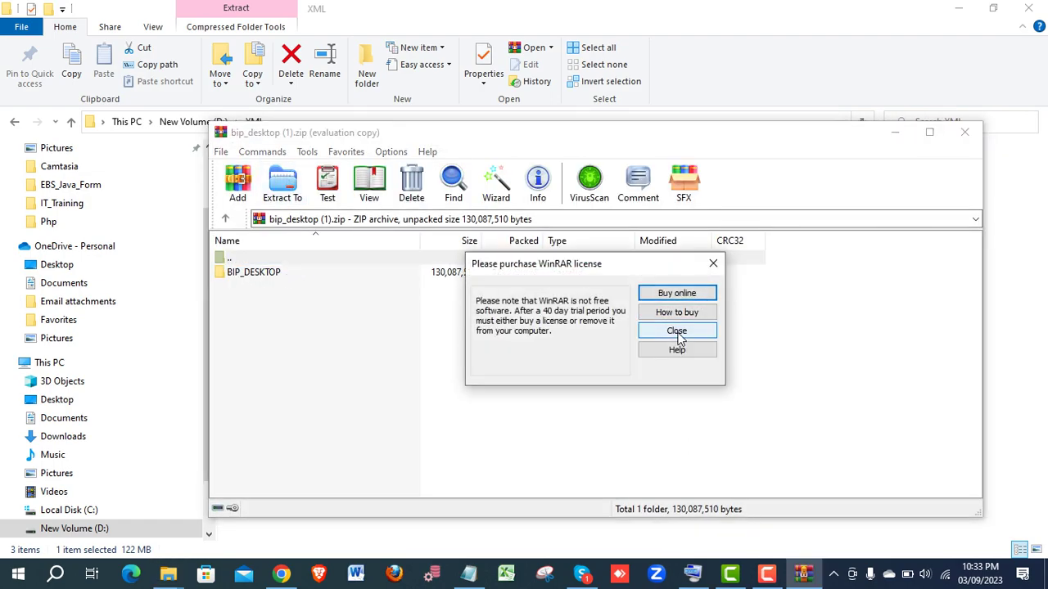
{"action": "left_click", "coordinate": [676, 331]}
{"action": "double_click", "coordinate": [276, 274]}
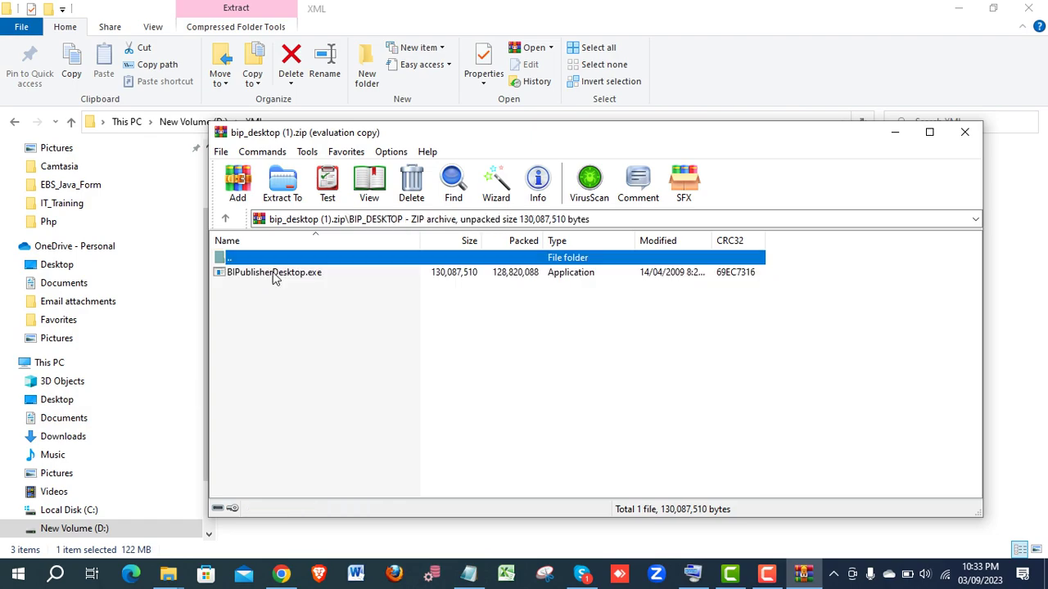
{"action": "left_click", "coordinate": [276, 275]}
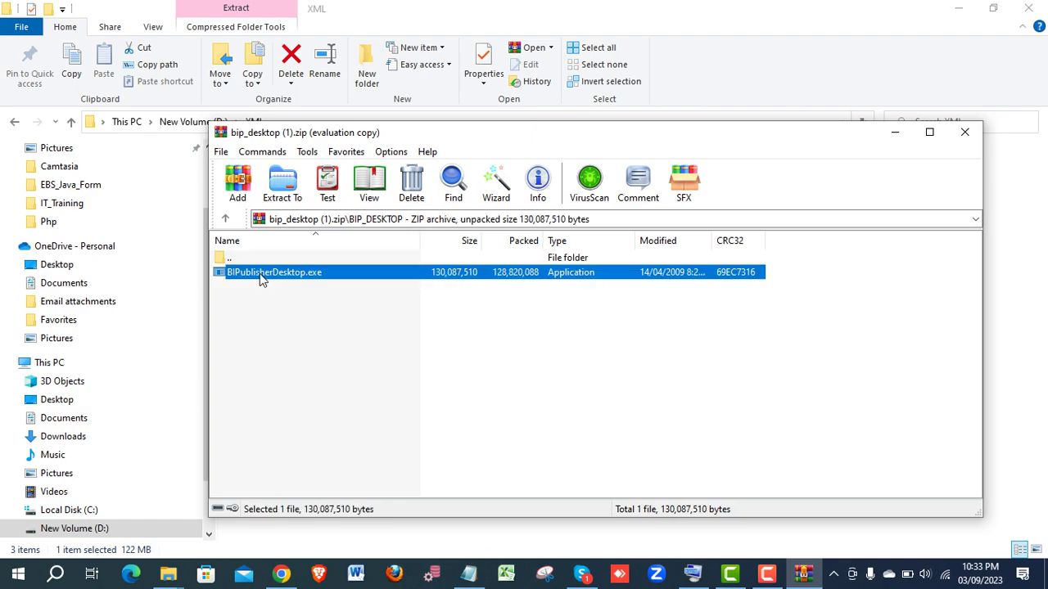
{"action": "double_click", "coordinate": [264, 275]}
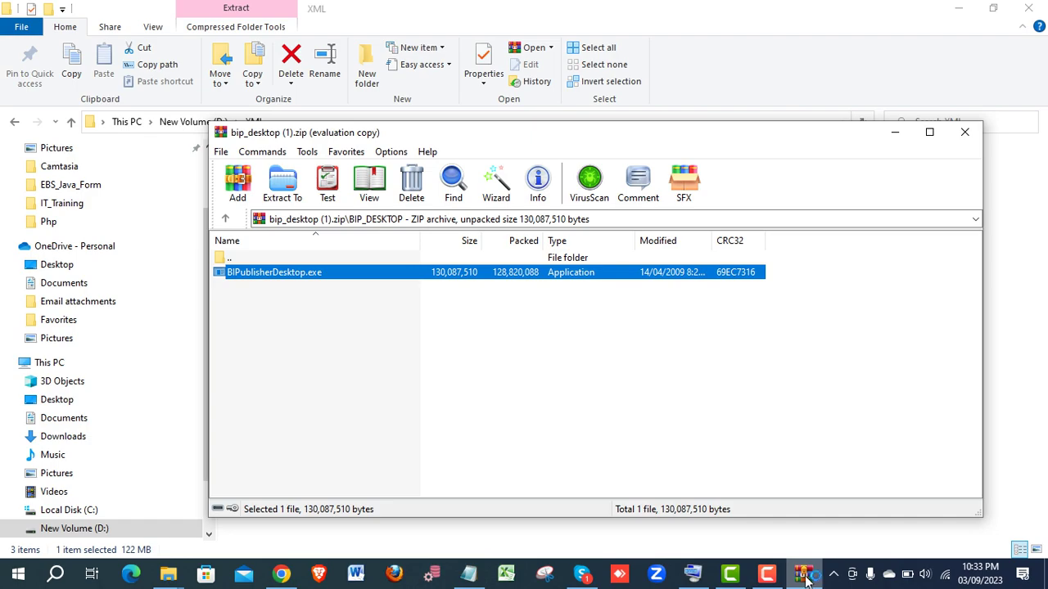
{"action": "mouse_move", "coordinate": [803, 574]}
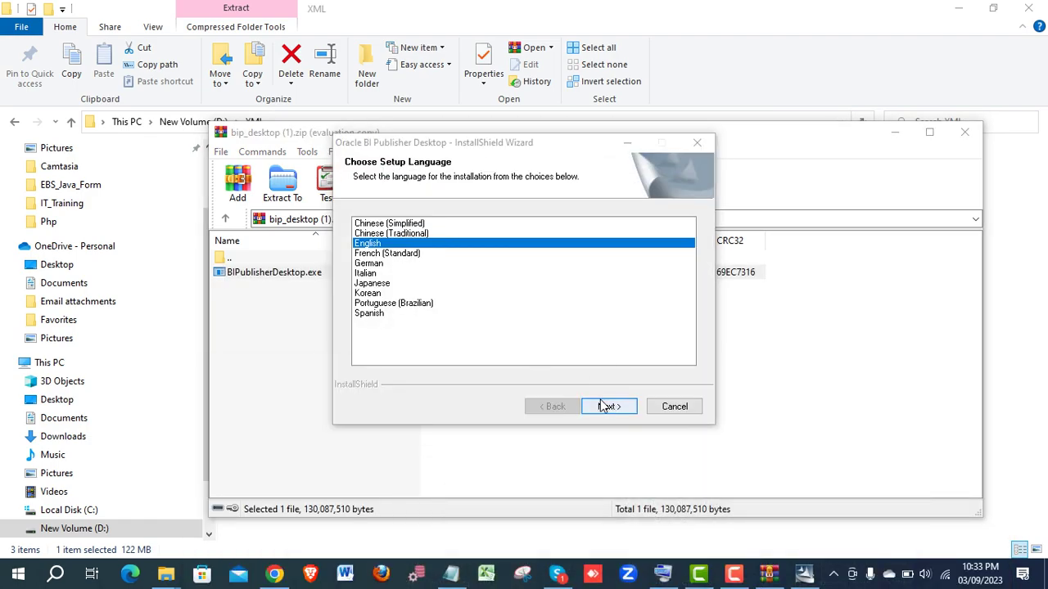
Install BI Publisher Desktop with English as the setup language, then close the WinRAR window.
{"action": "left_click", "coordinate": [603, 407]}
{"action": "key", "text": "Return"}
{"action": "key", "text": "Return"}
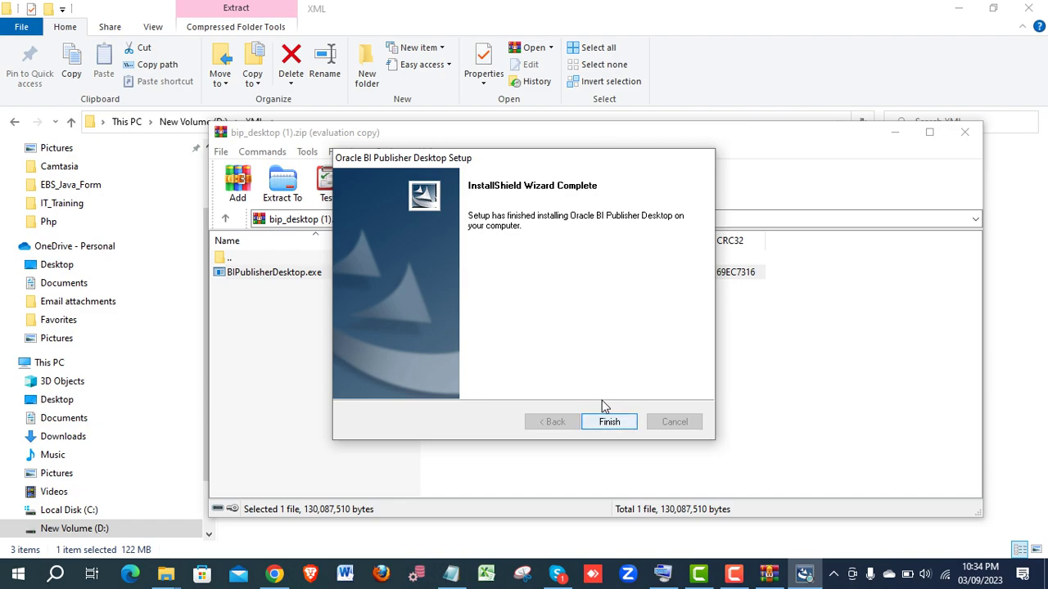
{"action": "key", "text": "Return"}
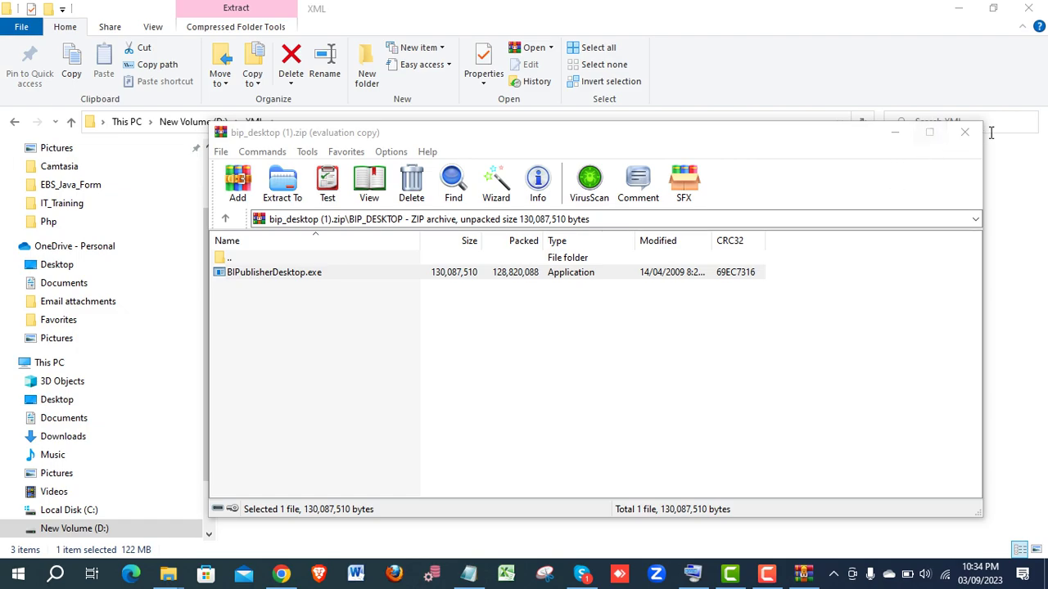
{"action": "left_click", "coordinate": [965, 133]}
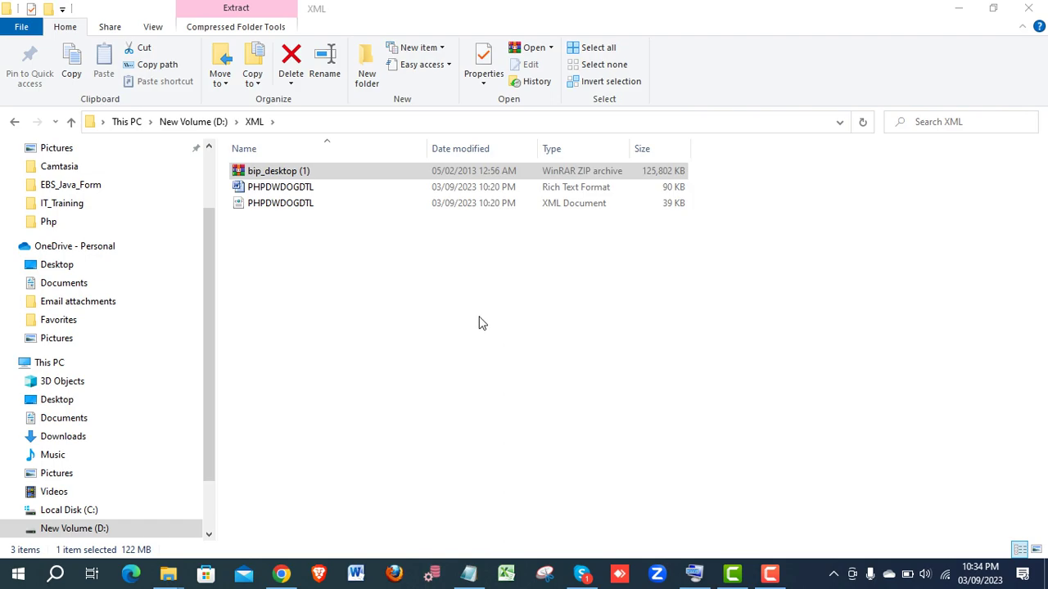
{"action": "left_click", "coordinate": [356, 573]}
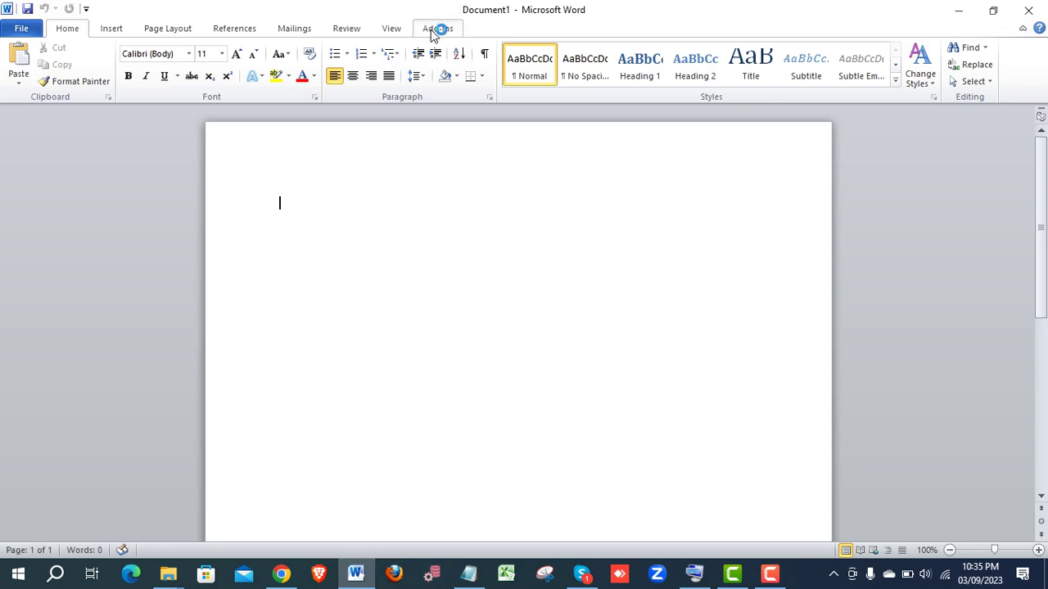
{"action": "left_click", "coordinate": [436, 30]}
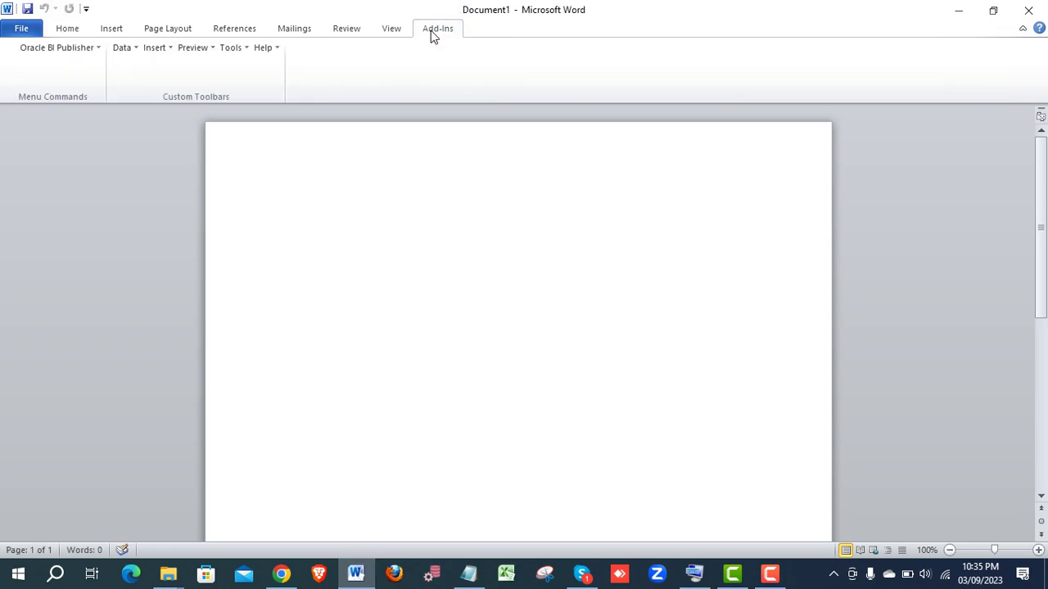
{"action": "left_click", "coordinate": [245, 47]}
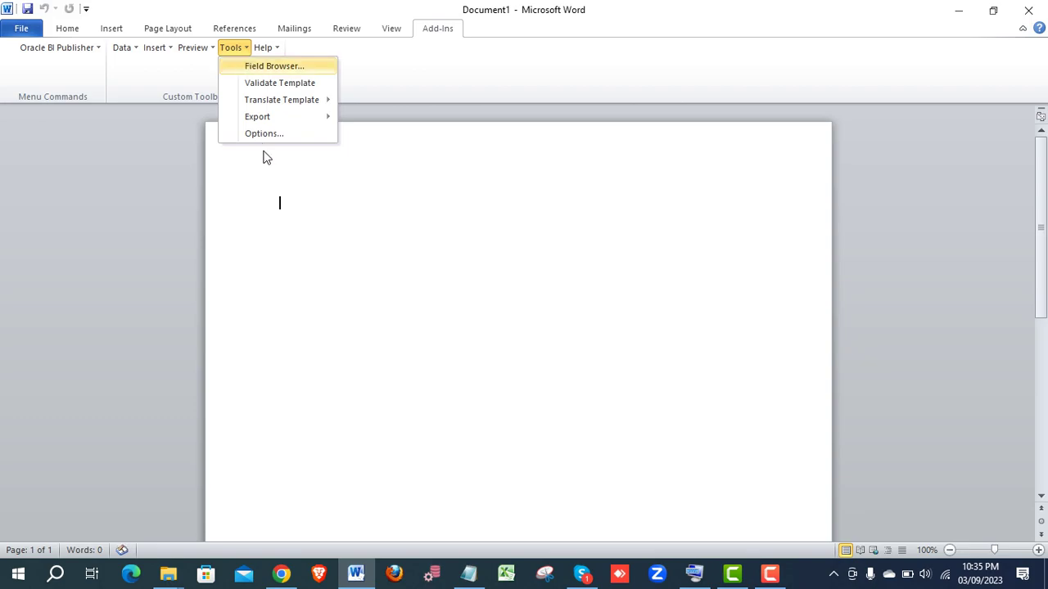
{"action": "left_click", "coordinate": [269, 136]}
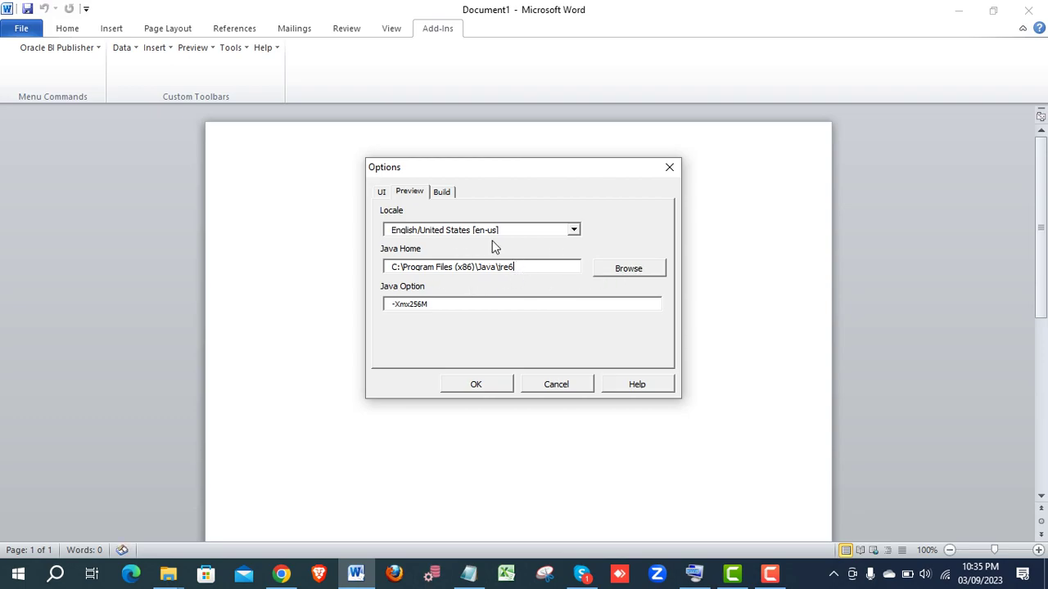
{"action": "left_click", "coordinate": [442, 193]}
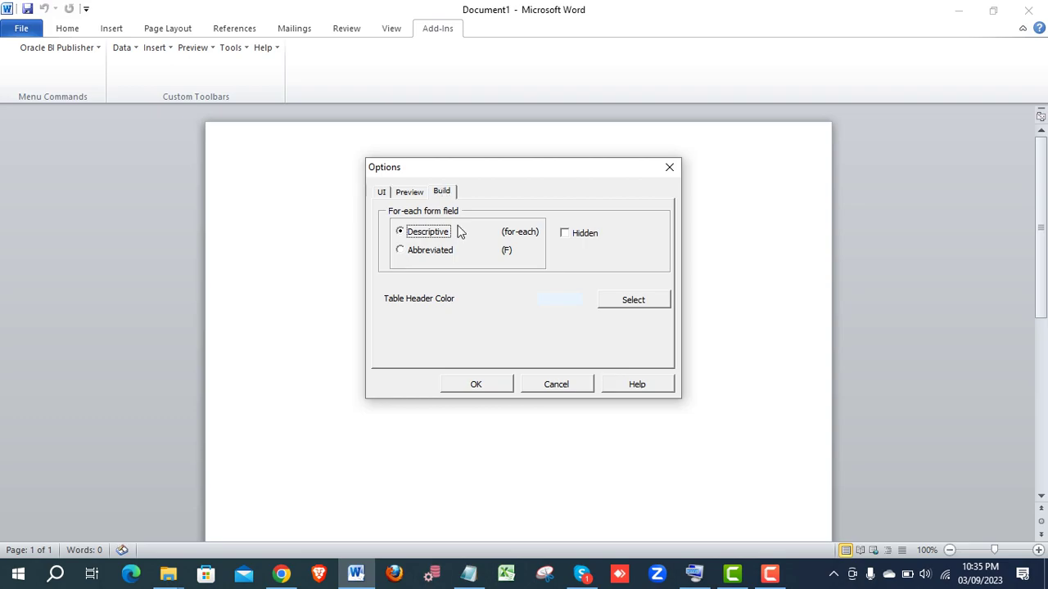
{"action": "left_click", "coordinate": [481, 388]}
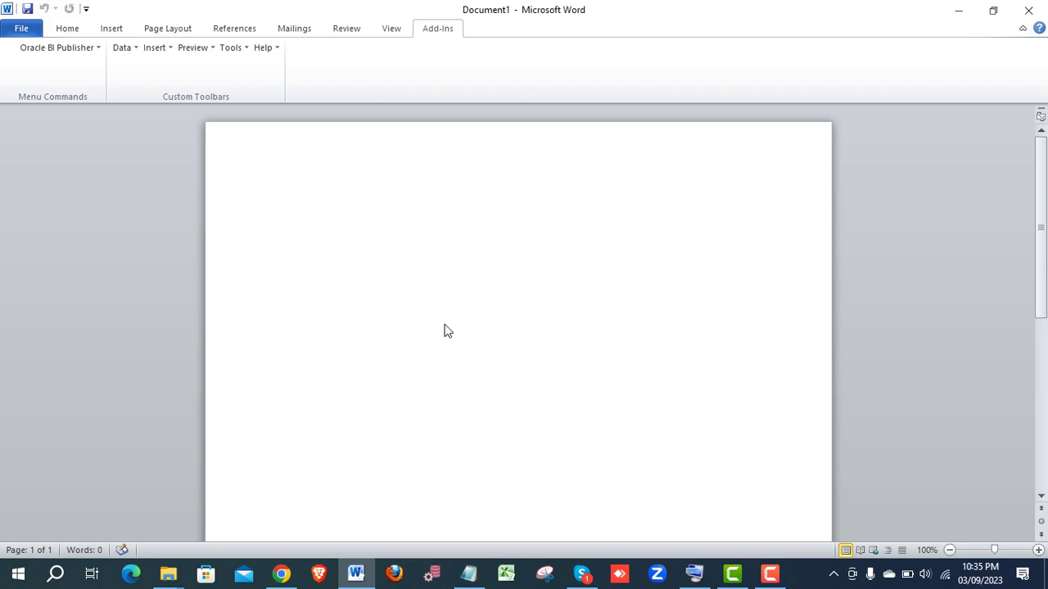
{"action": "left_click", "coordinate": [1027, 15]}
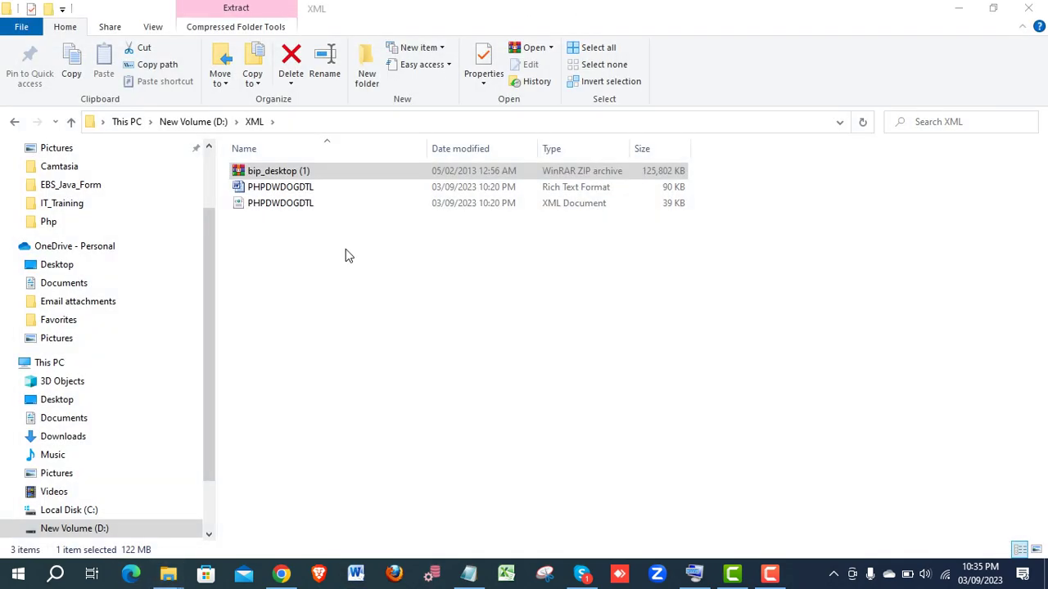
Open the PHPDWDOGDTL rich-text template in Word and bring up the Add-Ins Data menu.
{"action": "left_click", "coordinate": [301, 188]}
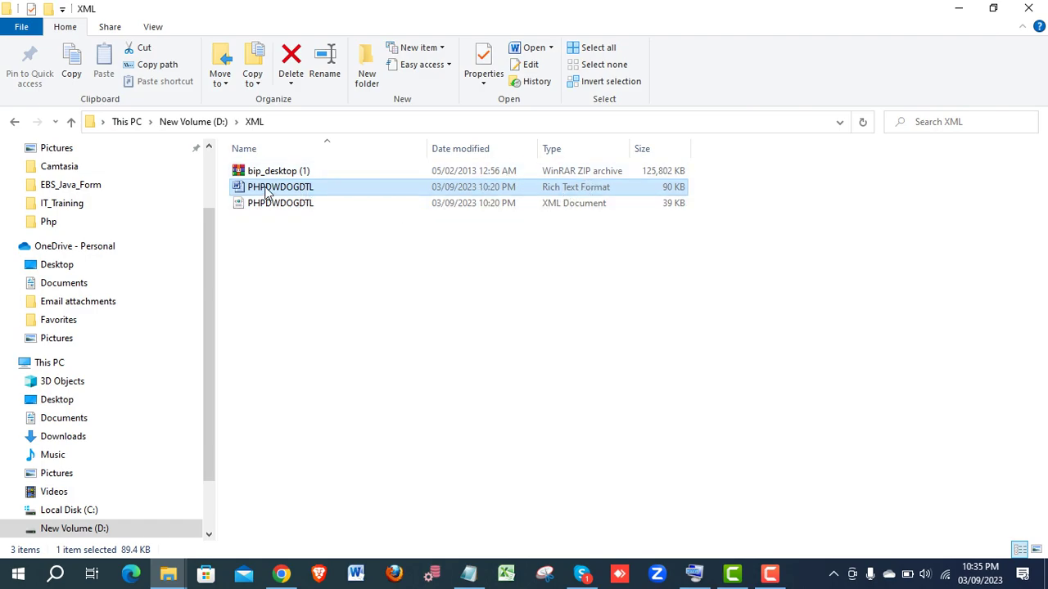
{"action": "double_click", "coordinate": [266, 191]}
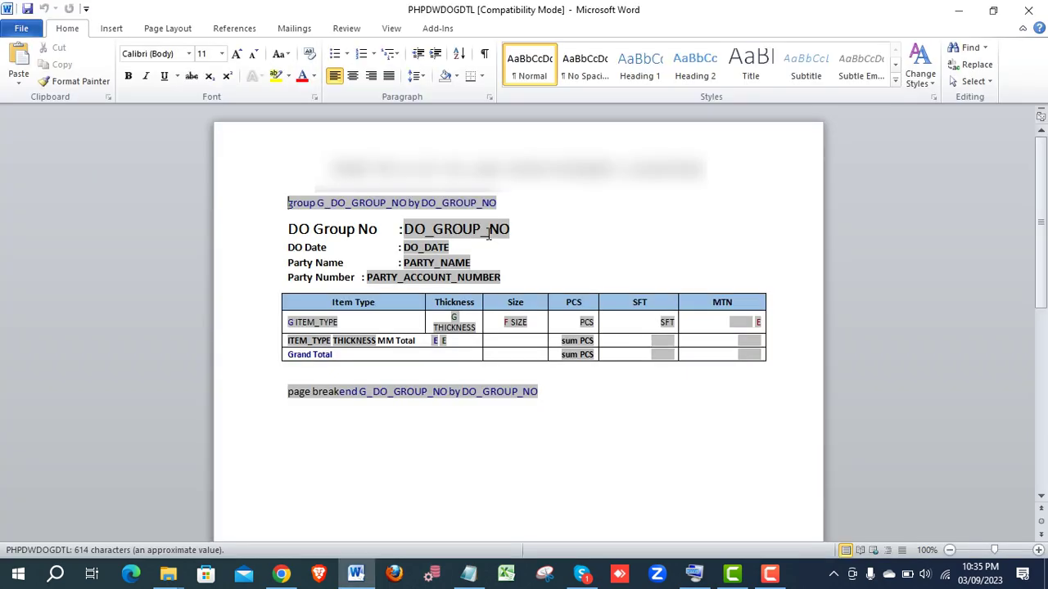
{"action": "left_click", "coordinate": [437, 33]}
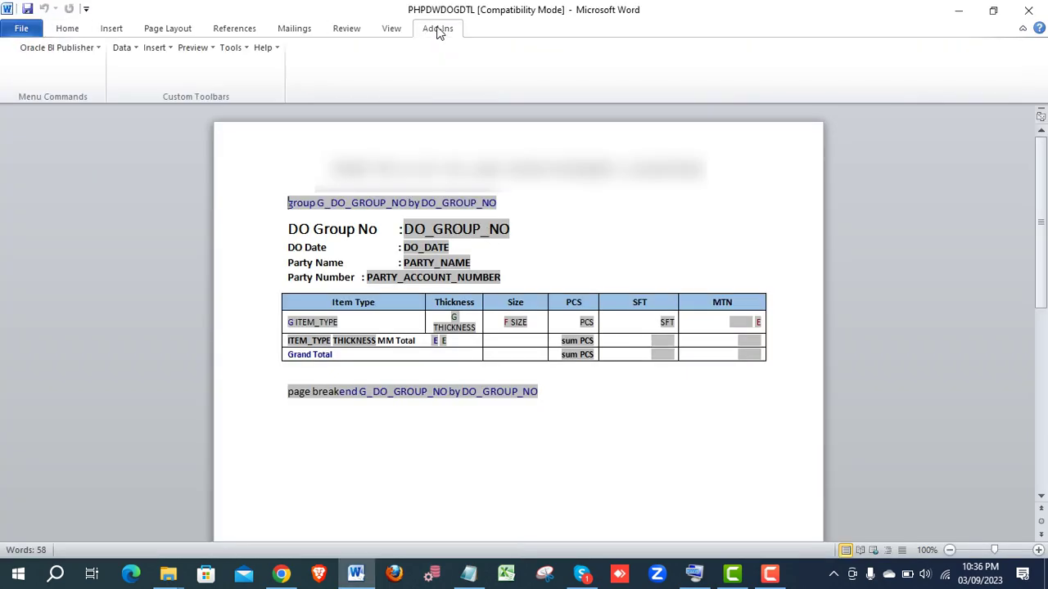
{"action": "left_click", "coordinate": [131, 47]}
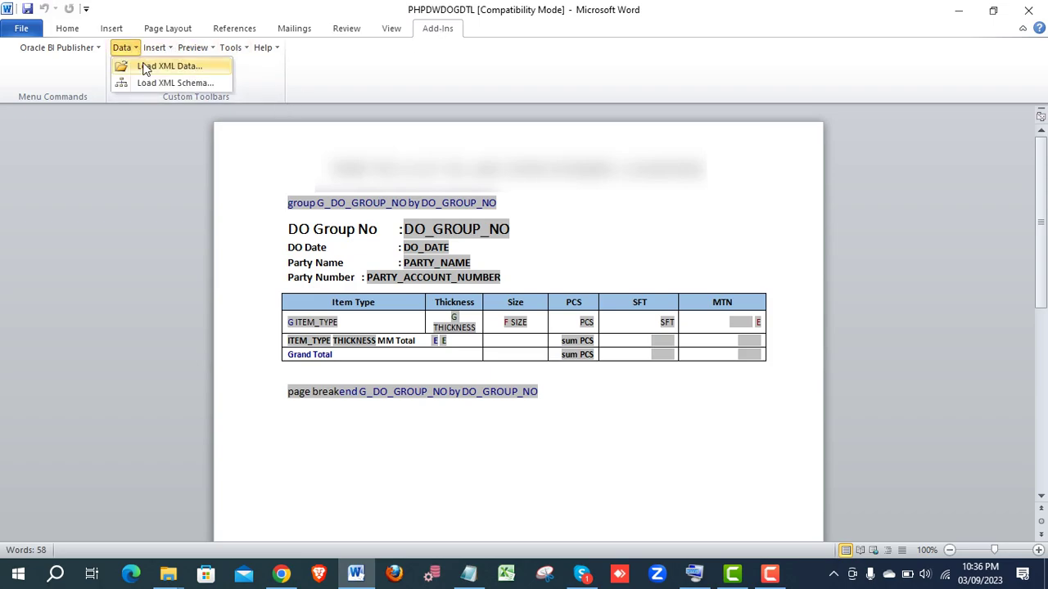
Load PHPDWDOGDTL.xml as the template's sample data and preview the report as PDF.
{"action": "left_click", "coordinate": [144, 67]}
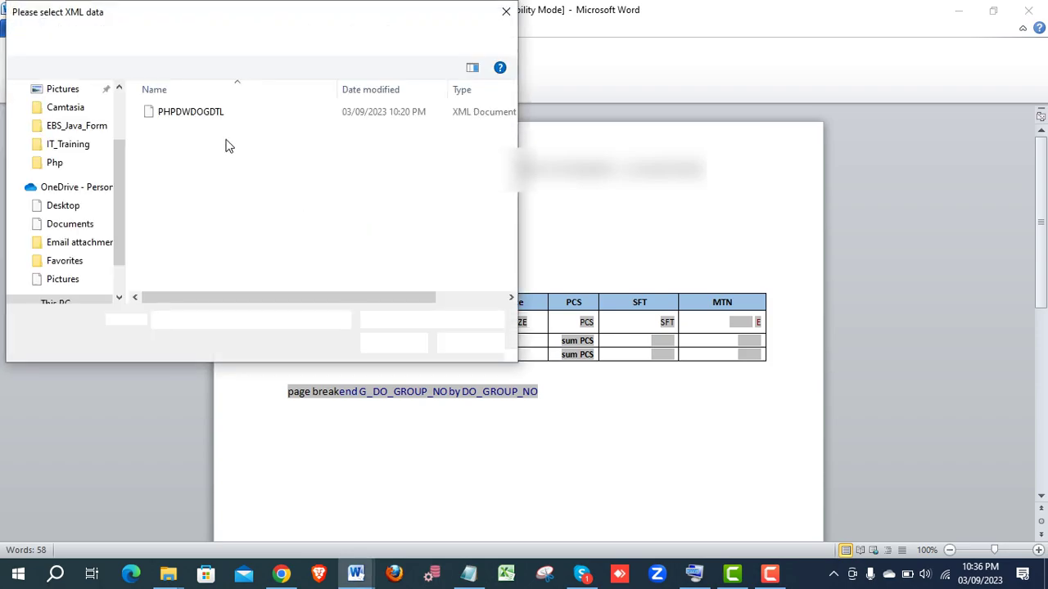
{"action": "double_click", "coordinate": [211, 113]}
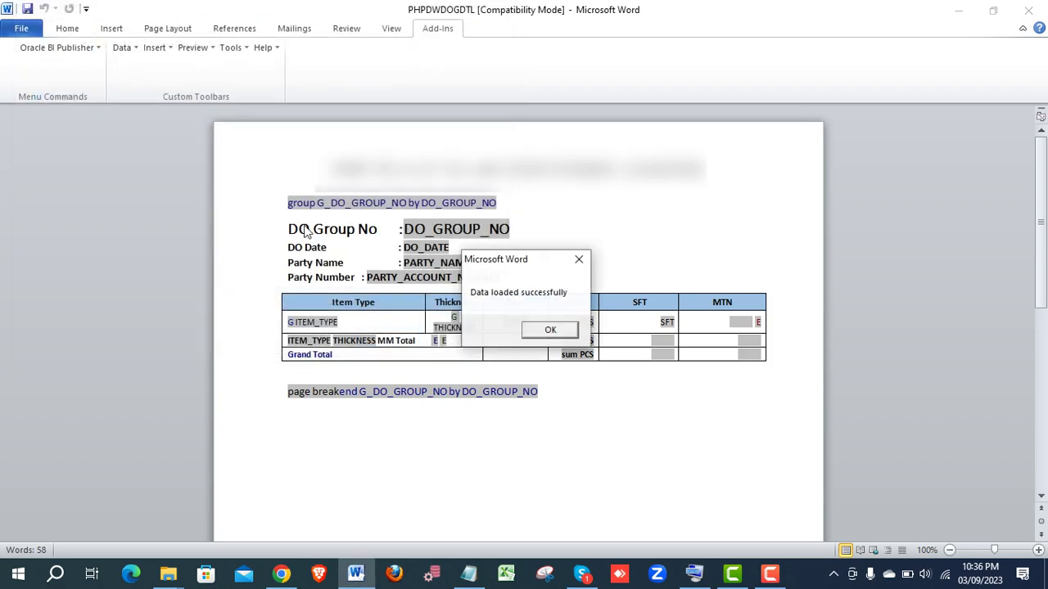
{"action": "left_click", "coordinate": [548, 330]}
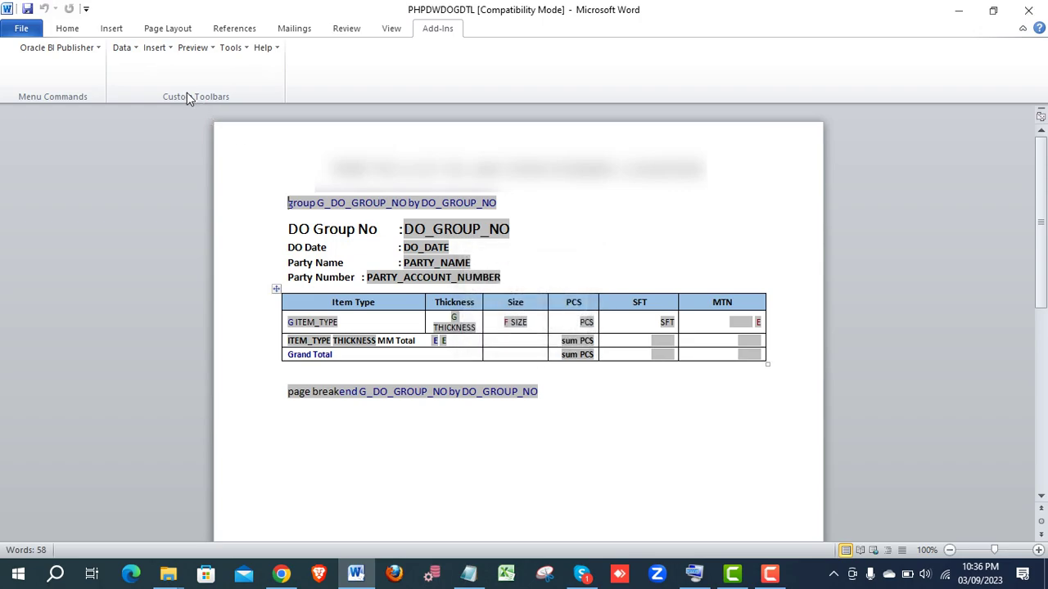
{"action": "left_click", "coordinate": [197, 49]}
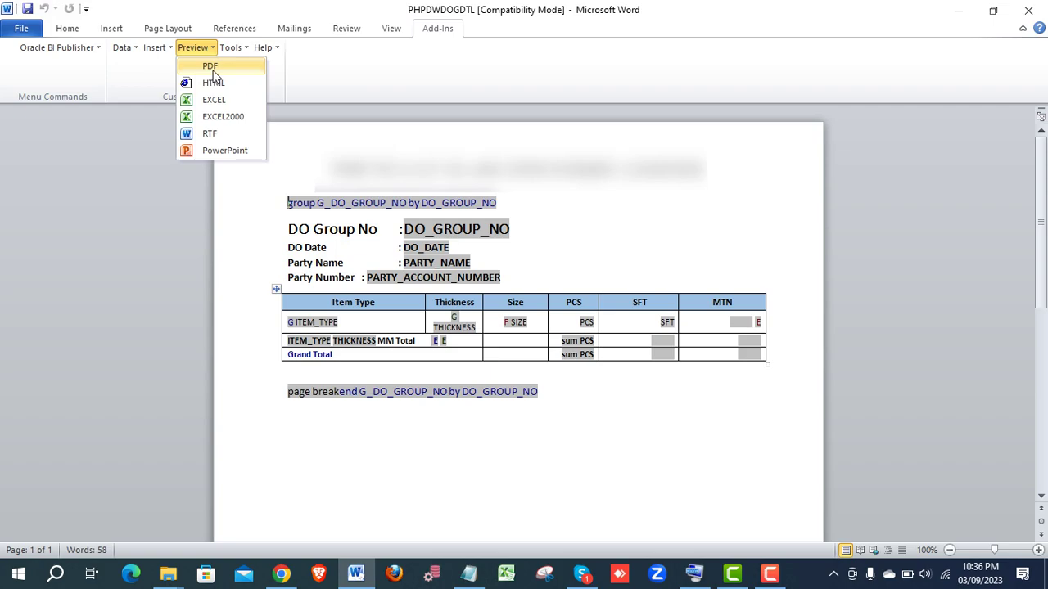
{"action": "left_click", "coordinate": [211, 66]}
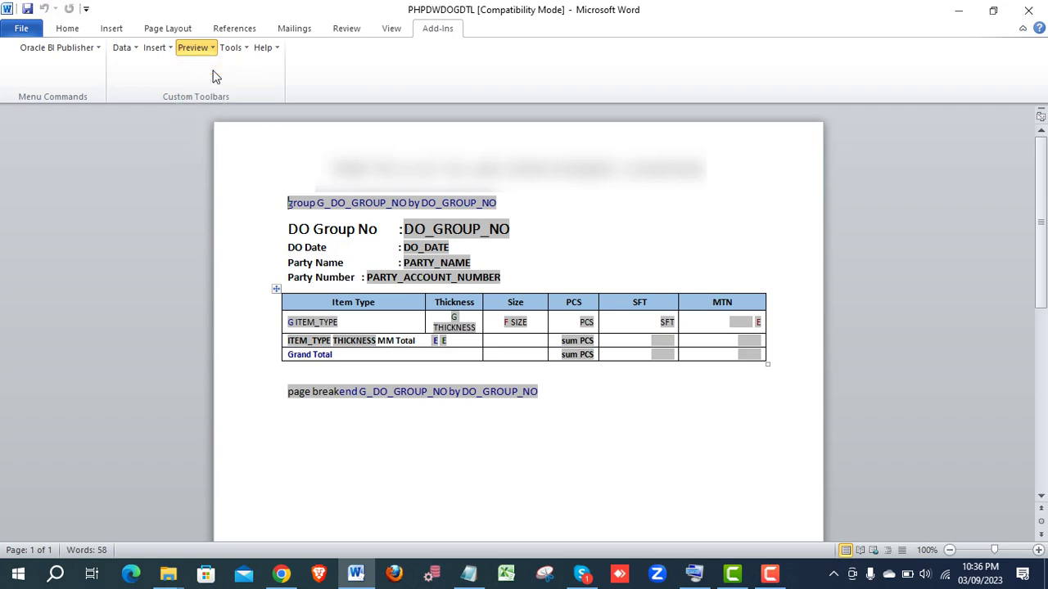